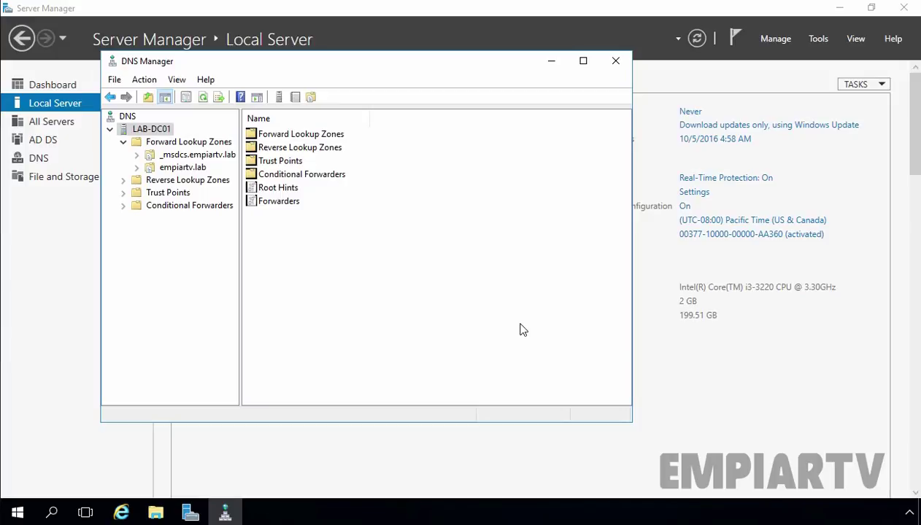
Show LAB-DC01's forward lookup zones, widening the Type column to read the full zone types.
{"action": "key", "text": "alt+Tab"}
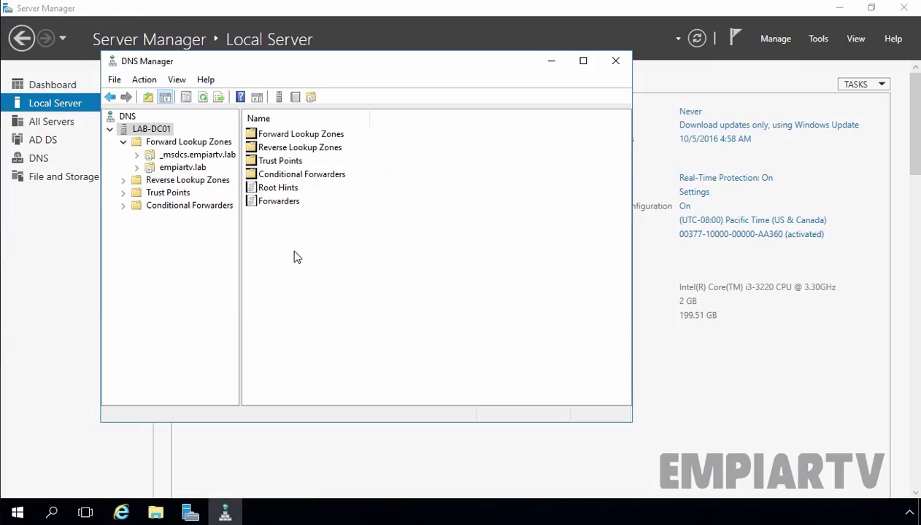
{"action": "left_click", "coordinate": [170, 256]}
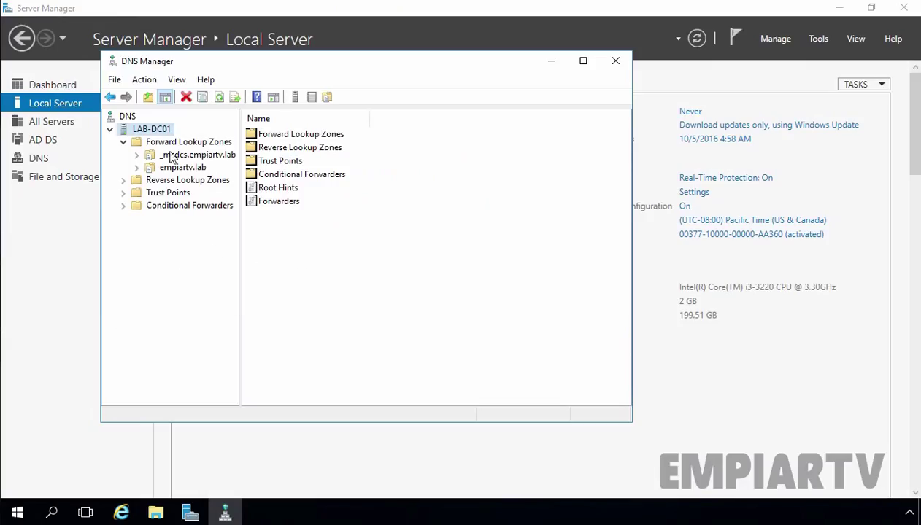
{"action": "left_click", "coordinate": [157, 143]}
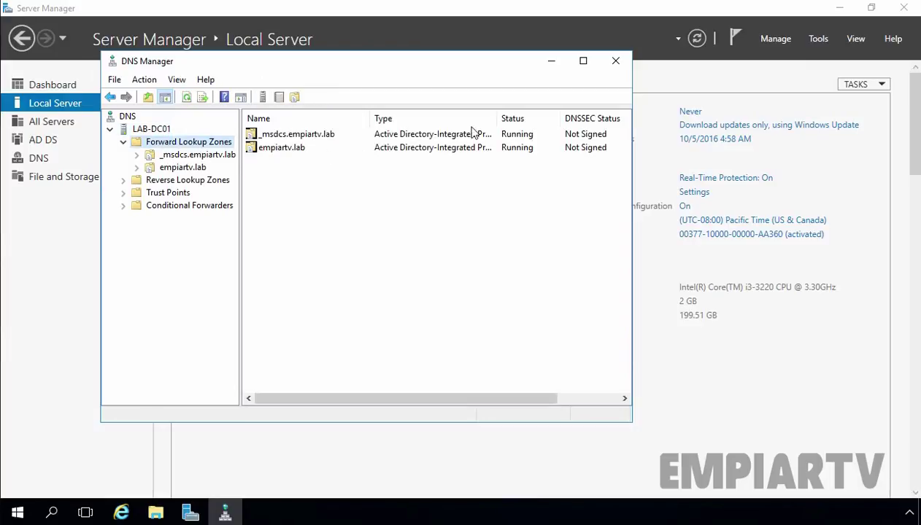
{"action": "double_click", "coordinate": [499, 118]}
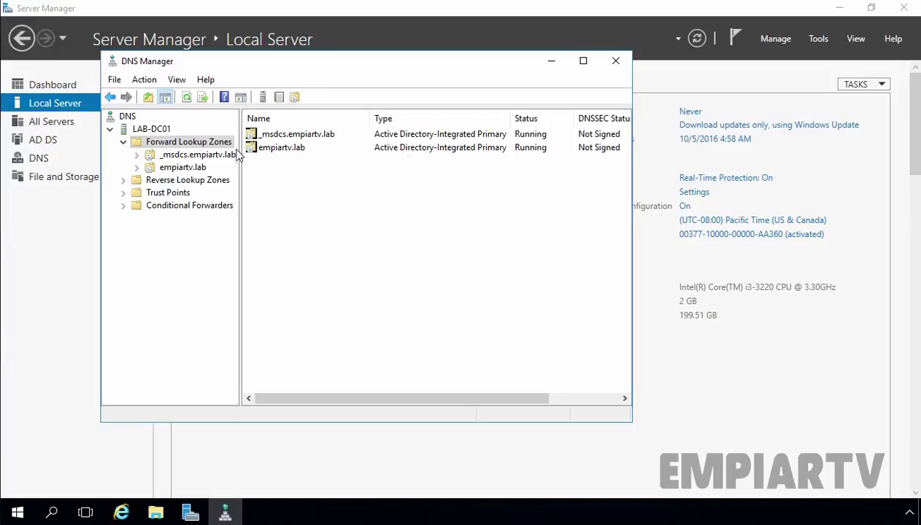
{"action": "right_click", "coordinate": [188, 142]}
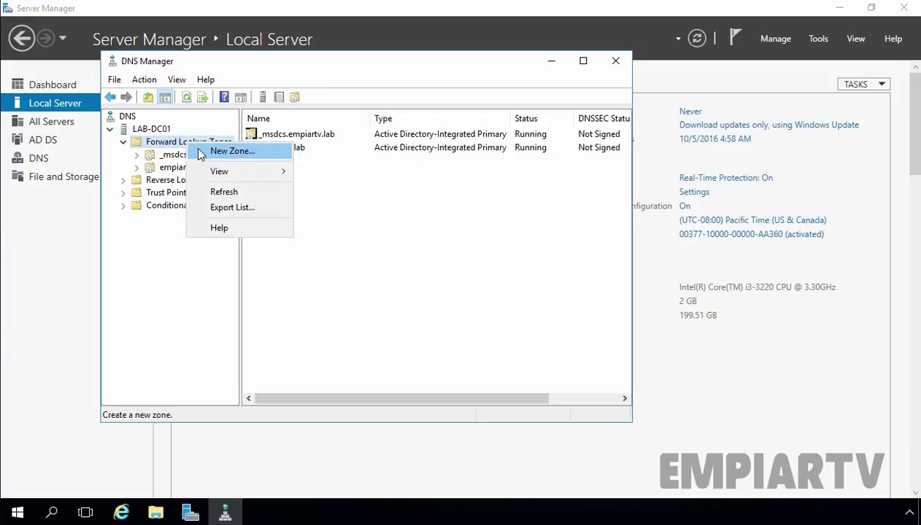
Create a non-AD primary zone dnszone.com with file dnszone.com.dns and no dynamic updates.
{"action": "left_click", "coordinate": [202, 152]}
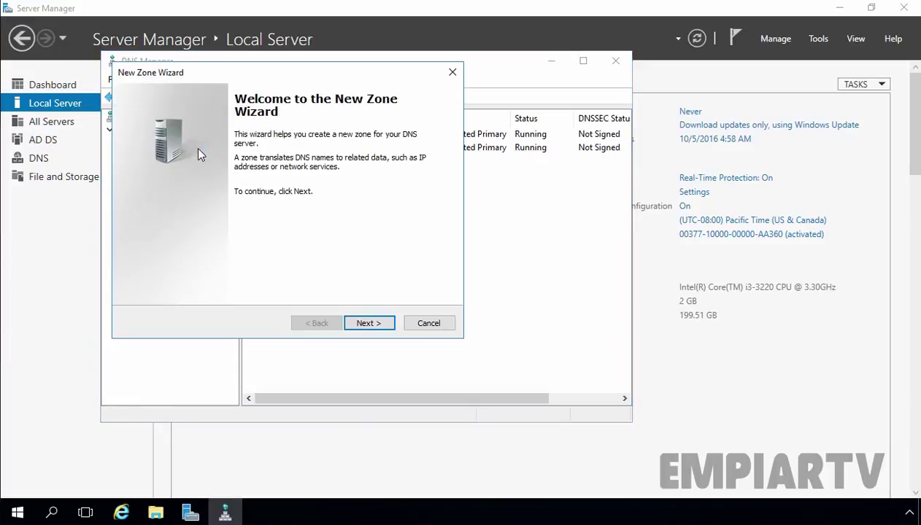
{"action": "left_click", "coordinate": [370, 325]}
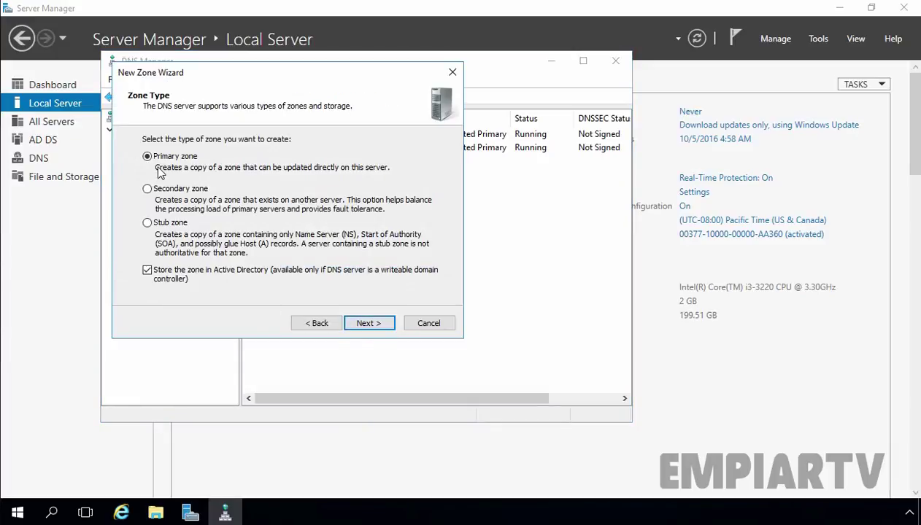
{"action": "left_click", "coordinate": [149, 276]}
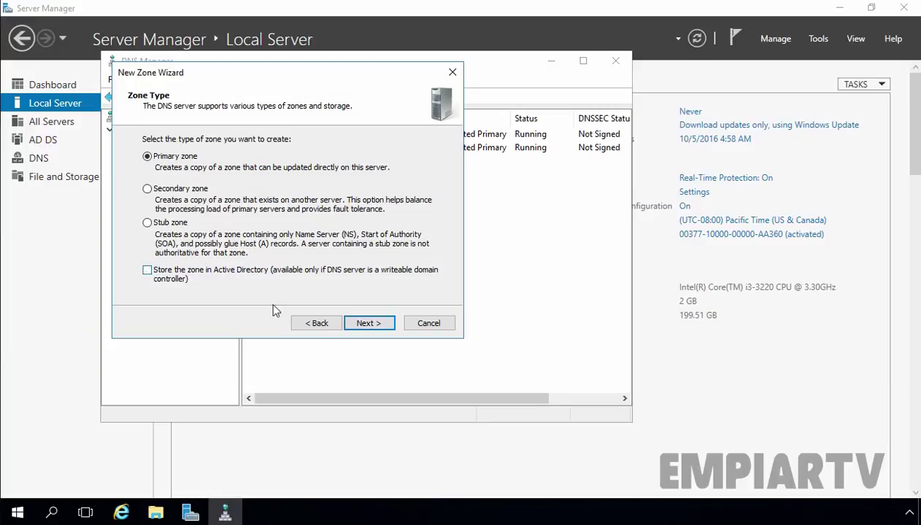
{"action": "left_click", "coordinate": [370, 323]}
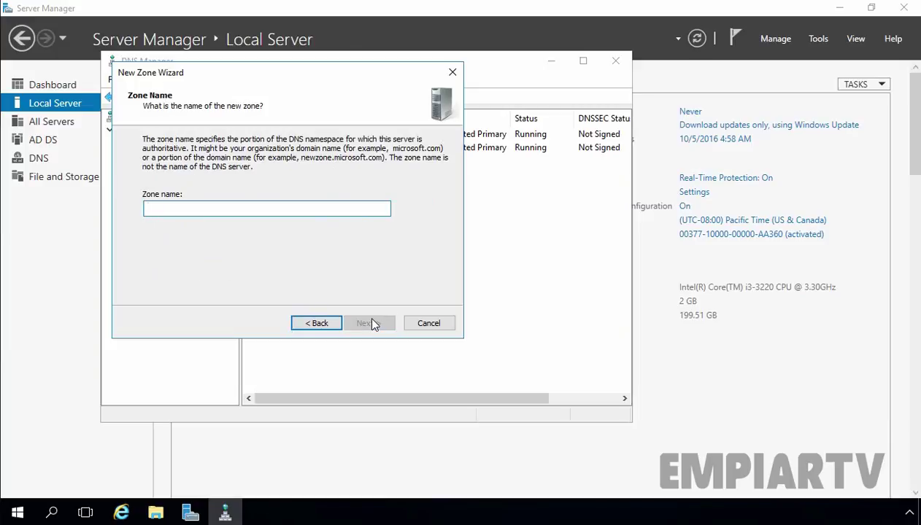
{"action": "type", "text": "dnszone.com"}
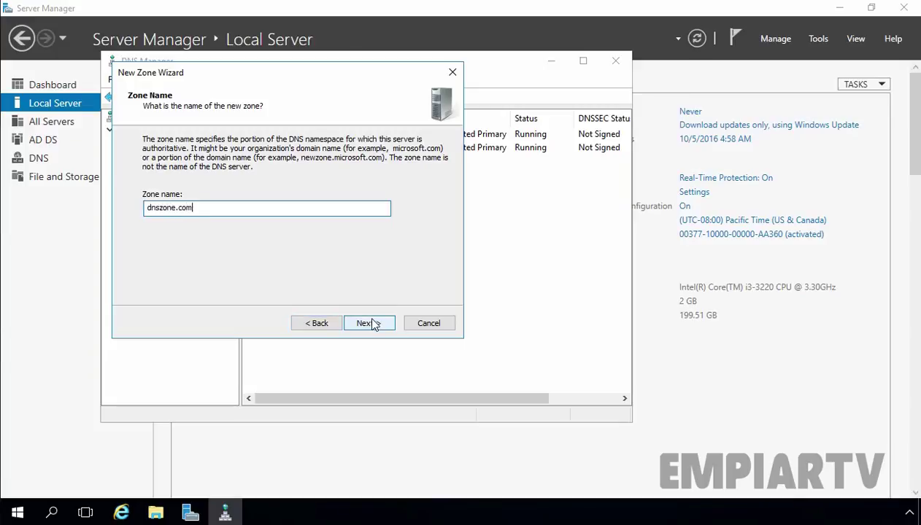
{"action": "left_click", "coordinate": [368, 323]}
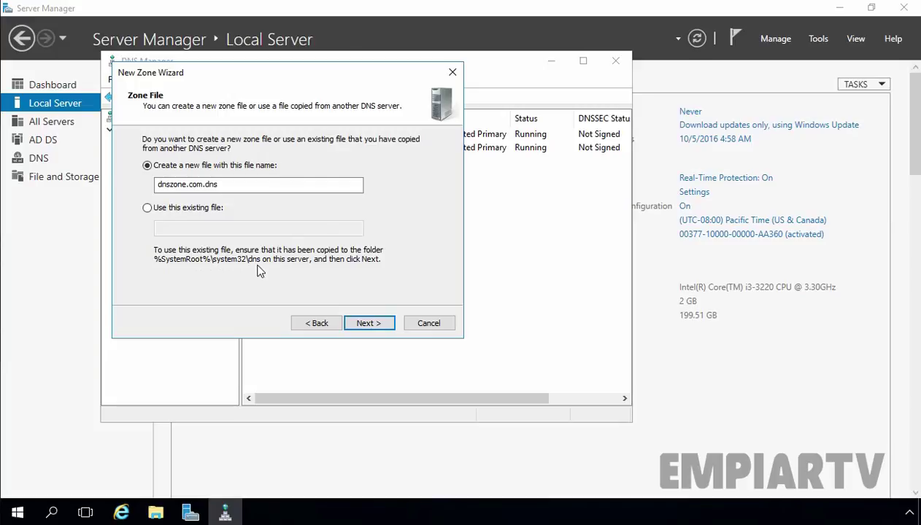
{"action": "left_click", "coordinate": [361, 324]}
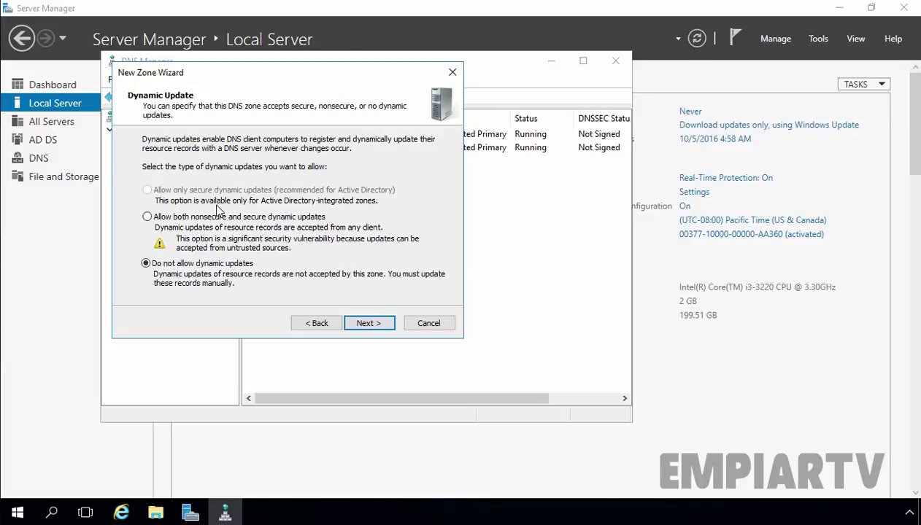
{"action": "left_click", "coordinate": [373, 326]}
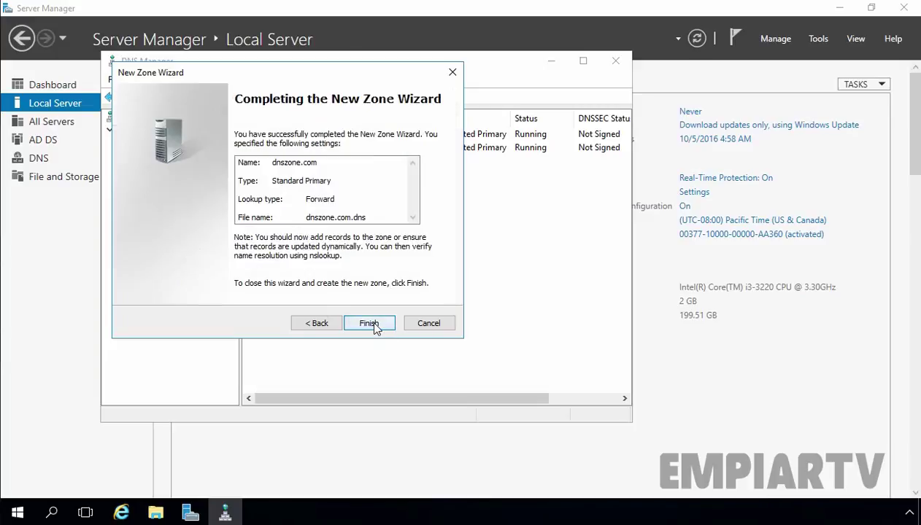
{"action": "left_click", "coordinate": [373, 325]}
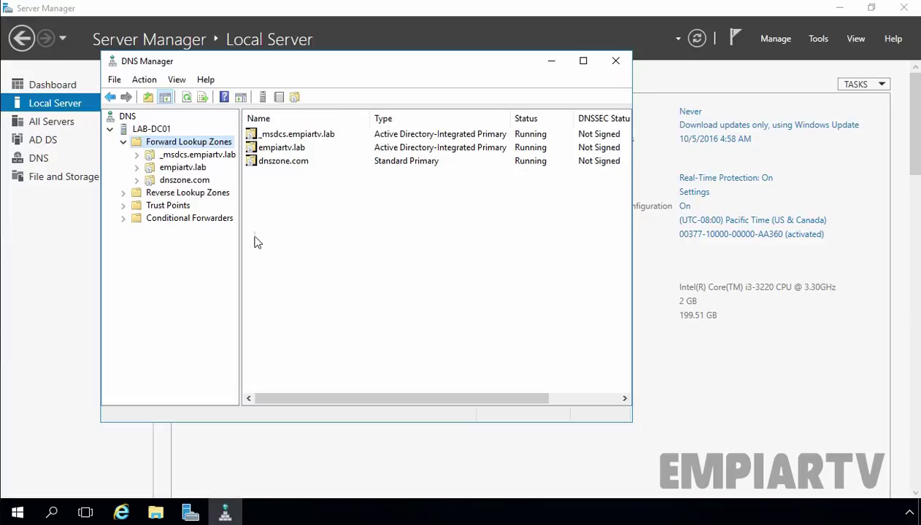
Display the new dnszone.com zone's SOA and NS records on LAB-DC01.
{"action": "left_click", "coordinate": [177, 182]}
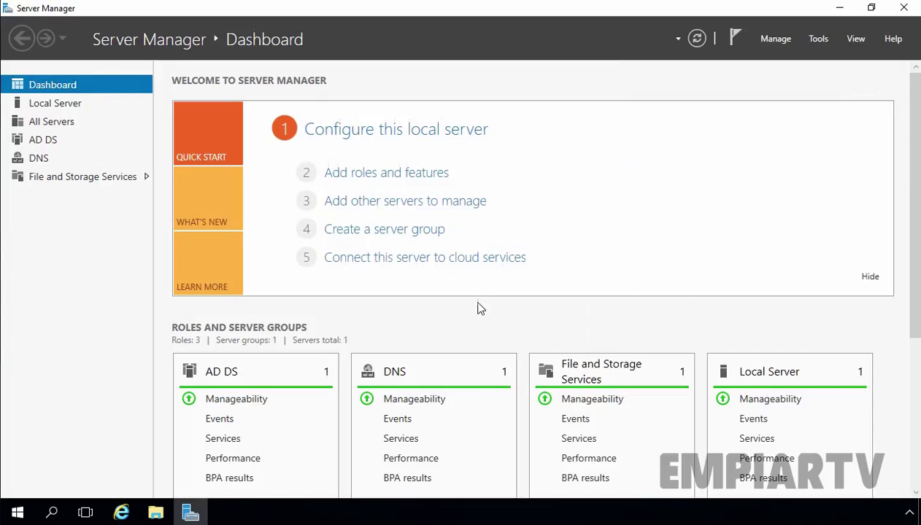
{"action": "left_click", "coordinate": [808, 41]}
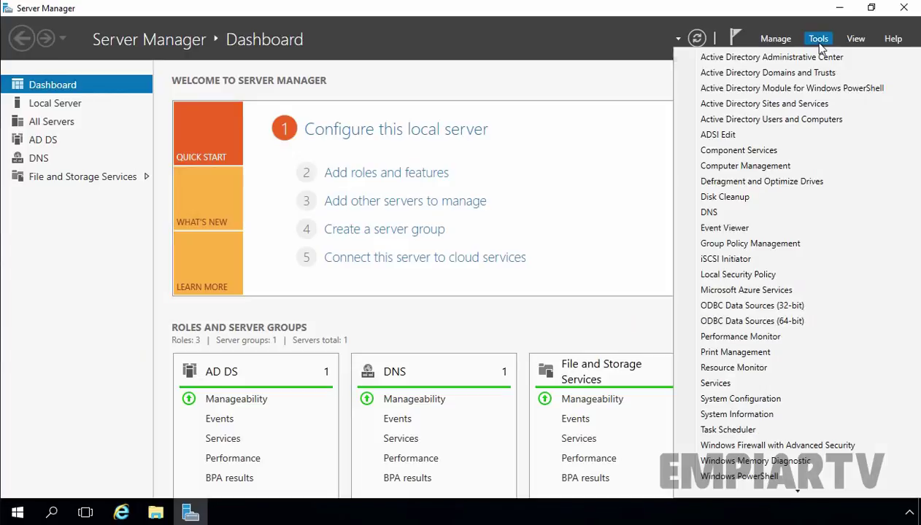
Launch DNS Manager and expand LAB-SERVER01's forward lookup zones, showing only the empiartv.lab zones.
{"action": "left_click", "coordinate": [719, 211]}
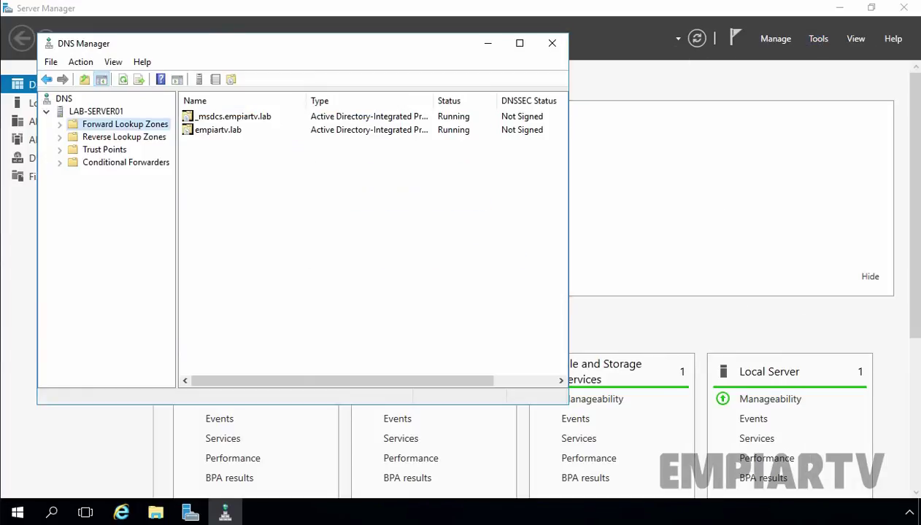
{"action": "double_click", "coordinate": [115, 125]}
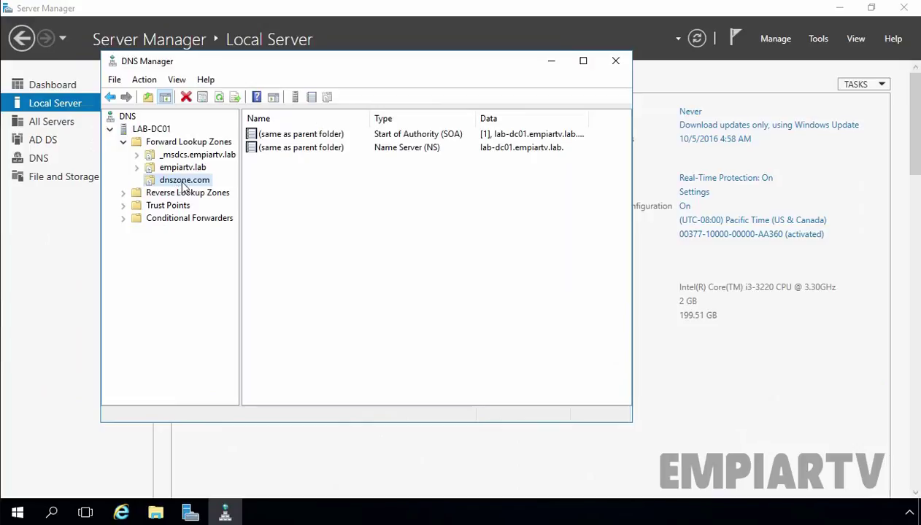
List LAB-DC01's three forward lookup zones and select dnszone.com.
{"action": "left_click", "coordinate": [176, 144]}
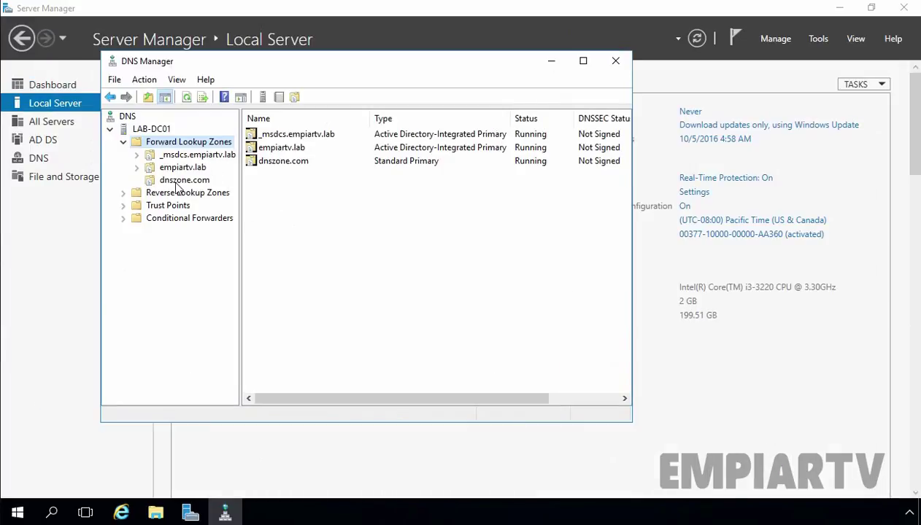
{"action": "left_click", "coordinate": [176, 182]}
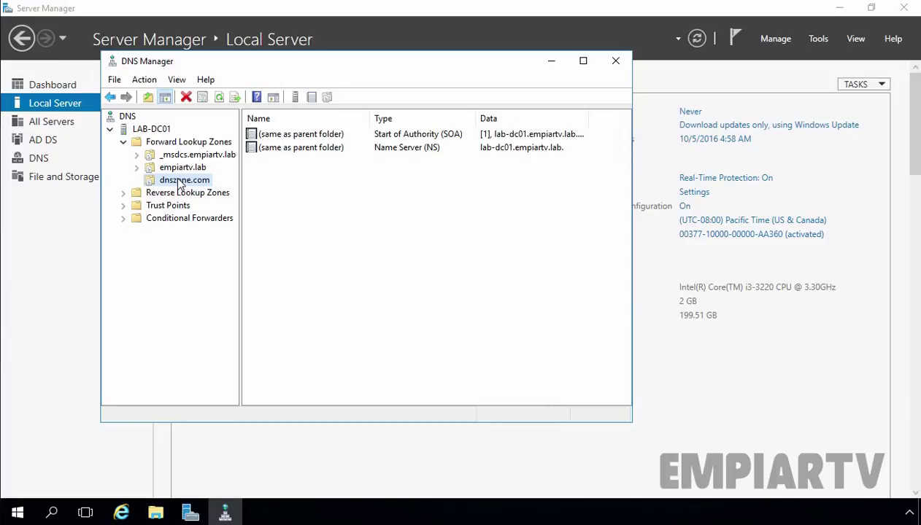
In dnszone.com Properties, change the zone type to store it in Active Directory.
{"action": "right_click", "coordinate": [179, 184]}
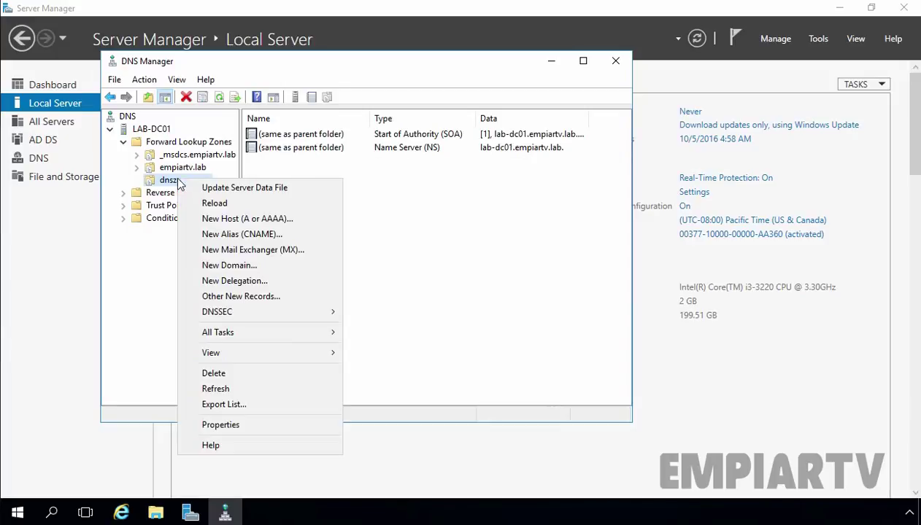
{"action": "left_click", "coordinate": [219, 425]}
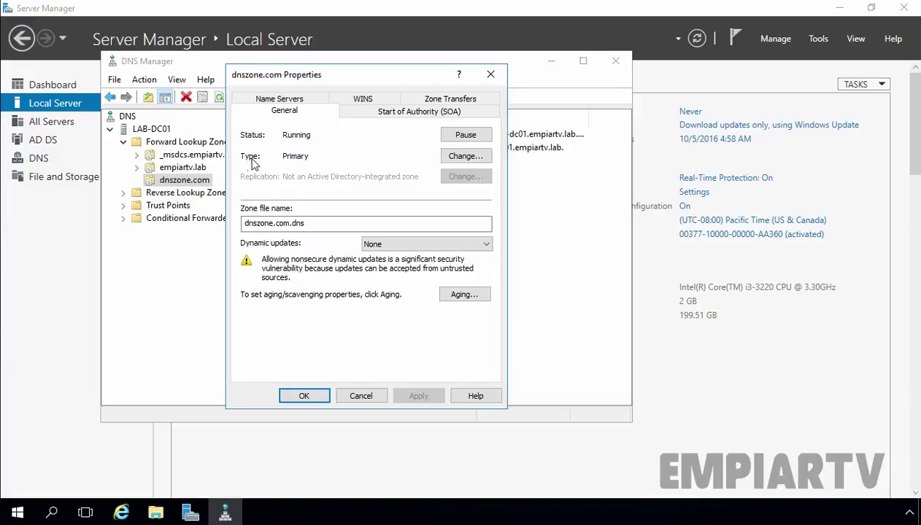
{"action": "left_click", "coordinate": [464, 157]}
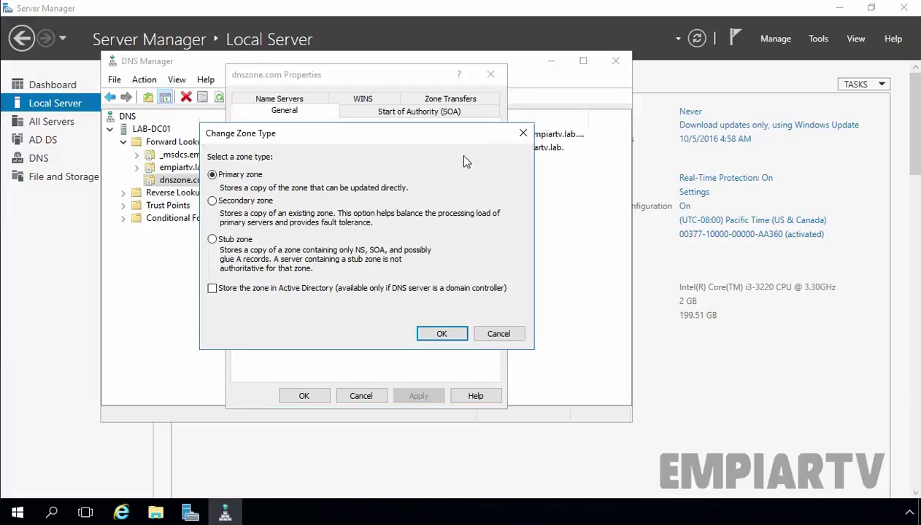
{"action": "left_click", "coordinate": [263, 292]}
{"action": "left_click", "coordinate": [440, 334]}
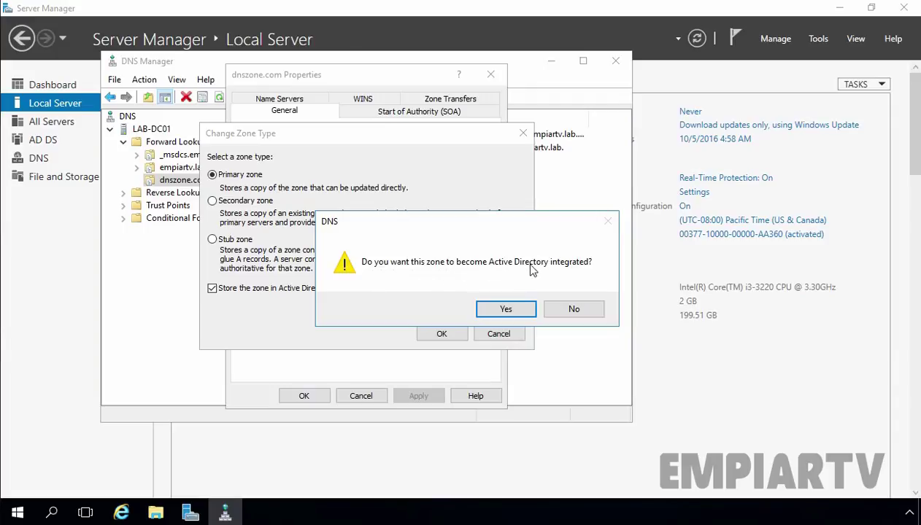
{"action": "left_click", "coordinate": [511, 312]}
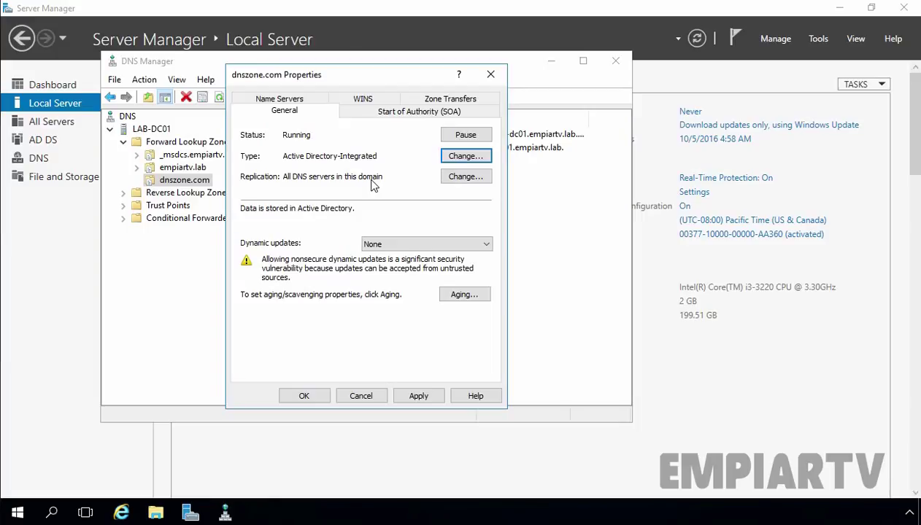
{"action": "left_click", "coordinate": [447, 181]}
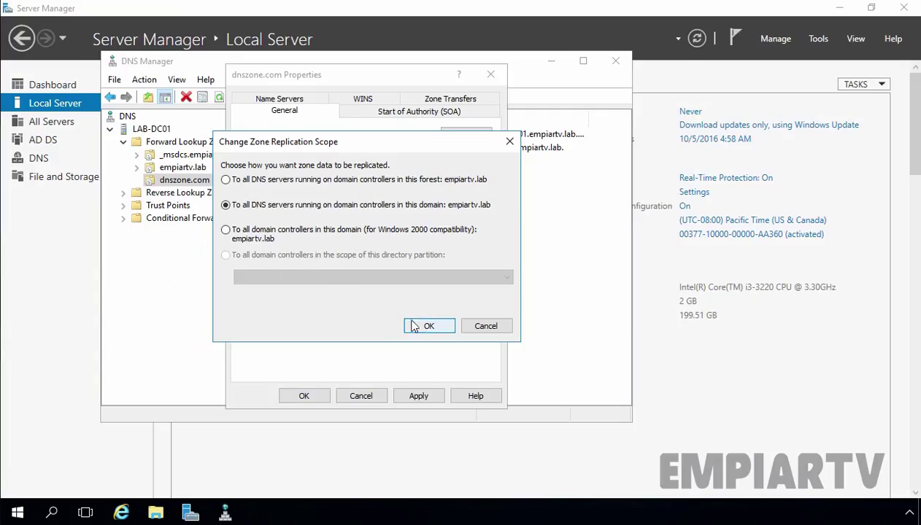
{"action": "left_click", "coordinate": [413, 326]}
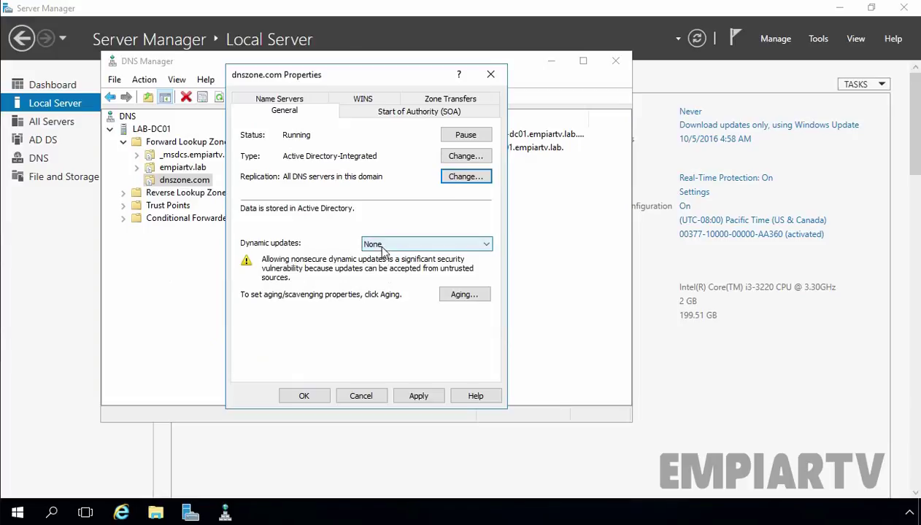
Set dnszone.com's dynamic updates to Secure only, then refresh LAB-DC01's forward lookup zones.
{"action": "left_click", "coordinate": [382, 248]}
{"action": "left_click", "coordinate": [386, 280]}
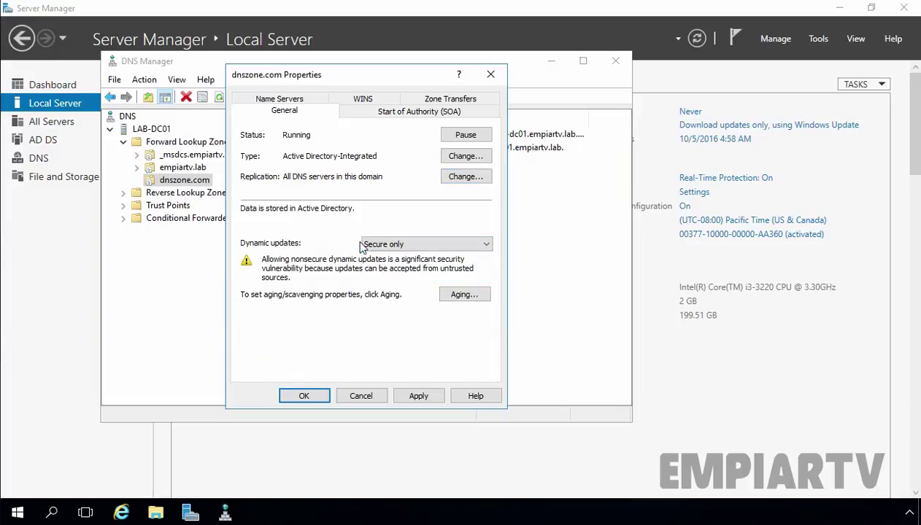
{"action": "left_click", "coordinate": [426, 397]}
{"action": "left_click", "coordinate": [304, 395]}
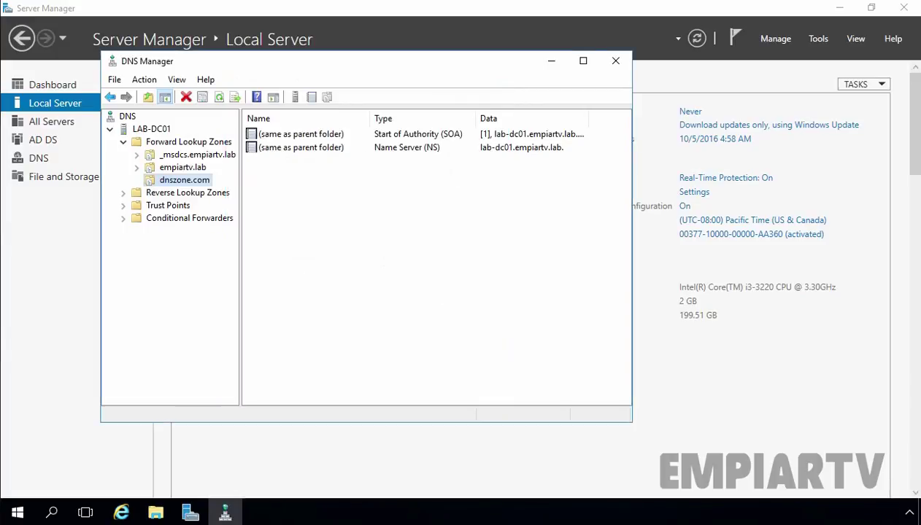
{"action": "left_click", "coordinate": [173, 143]}
{"action": "left_click", "coordinate": [187, 97]}
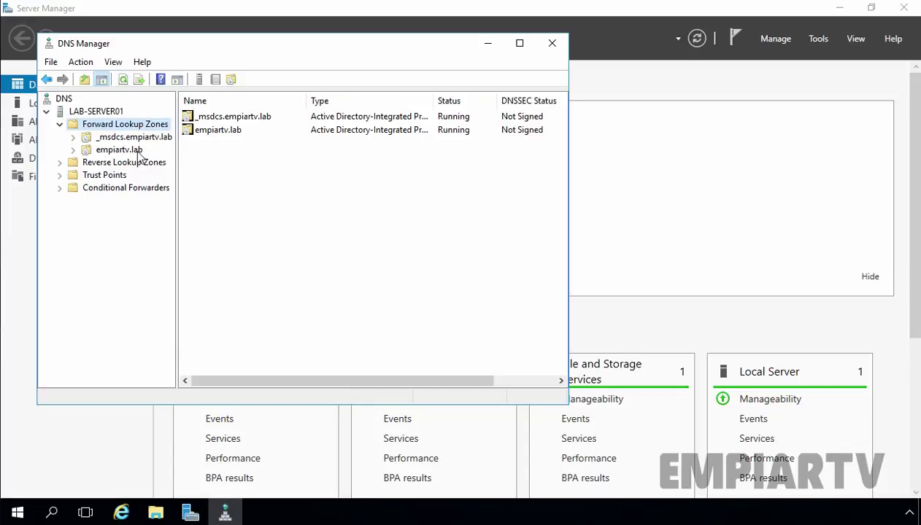
In Active Directory Sites and Services, check LAB-DC01's replication topology and replicate from LAB-SERVER01.
{"action": "left_click", "coordinate": [818, 38]}
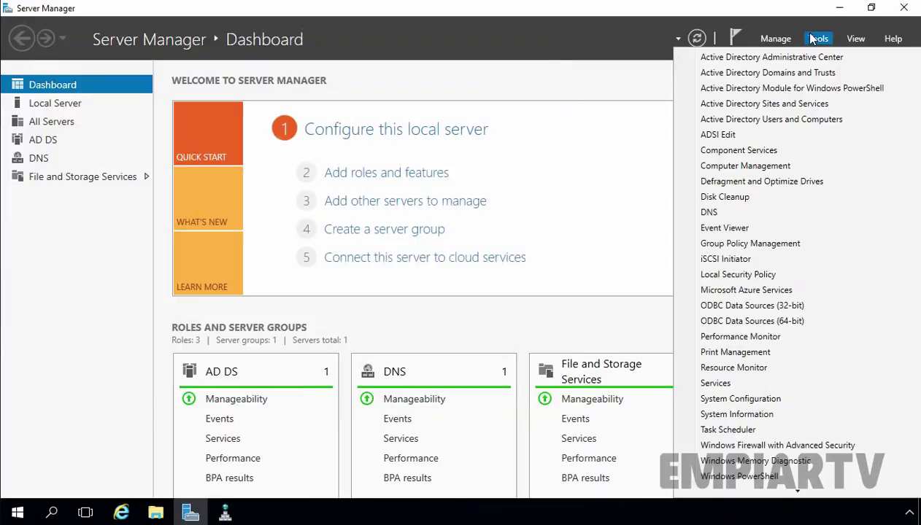
{"action": "left_click", "coordinate": [791, 108]}
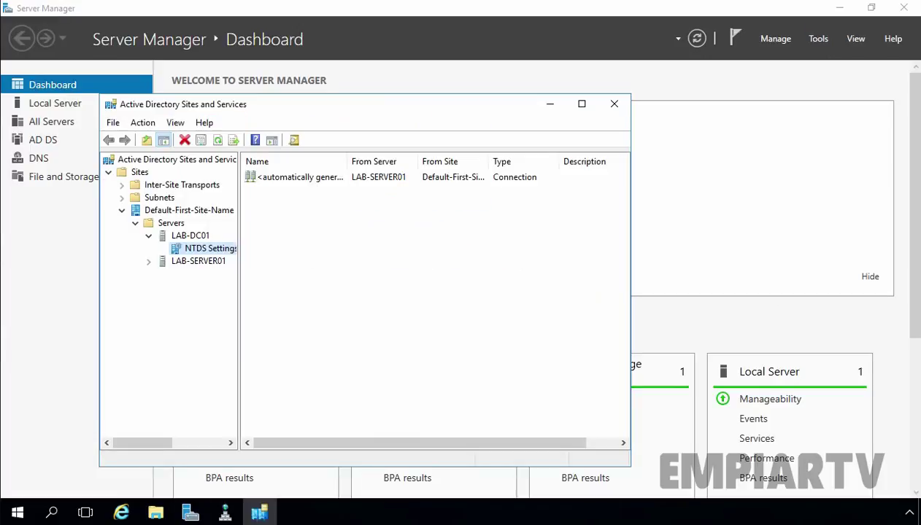
{"action": "right_click", "coordinate": [210, 248]}
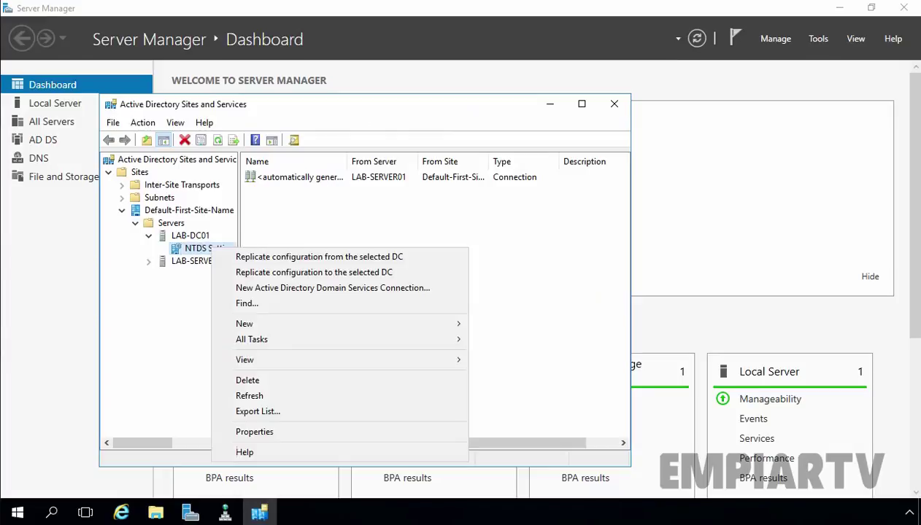
{"action": "mouse_move", "coordinate": [266, 340]}
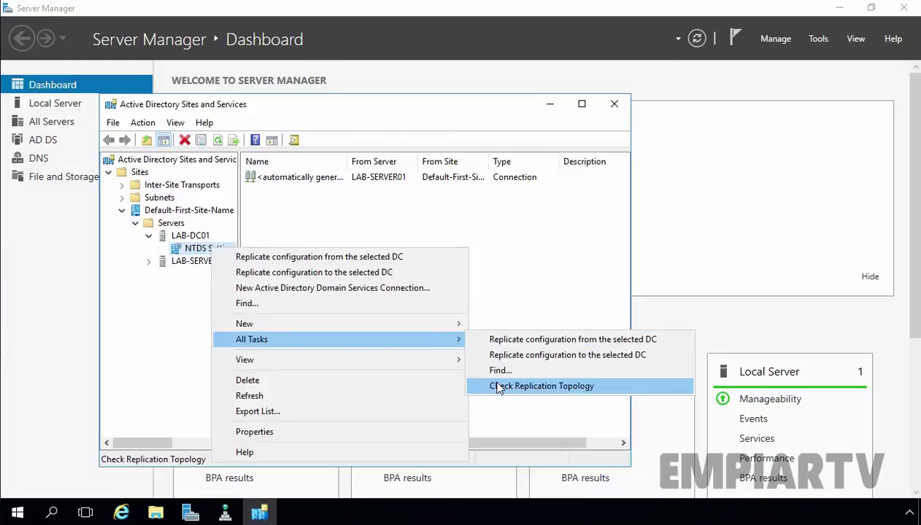
{"action": "left_click", "coordinate": [491, 381]}
{"action": "left_click", "coordinate": [564, 330]}
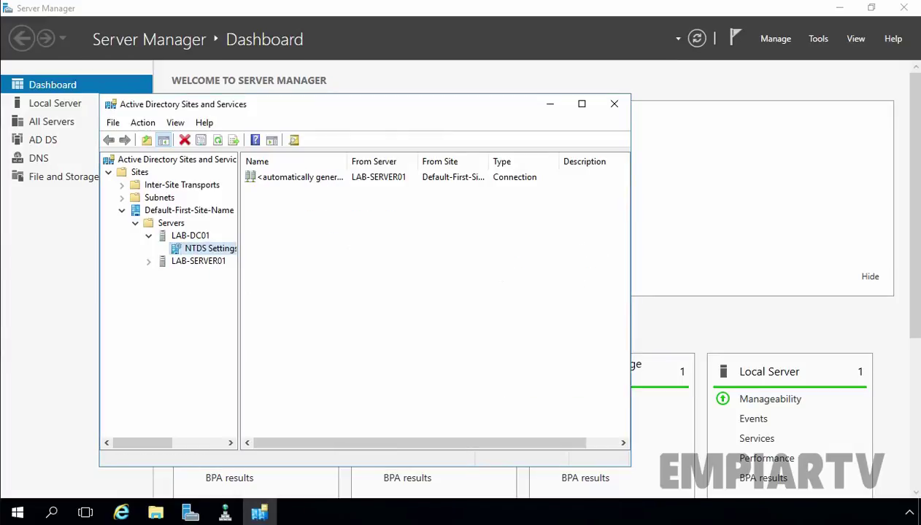
{"action": "left_click", "coordinate": [216, 141]}
{"action": "left_click", "coordinate": [271, 178]}
{"action": "right_click", "coordinate": [274, 179]}
{"action": "left_click", "coordinate": [292, 199]}
{"action": "left_click", "coordinate": [560, 309]}
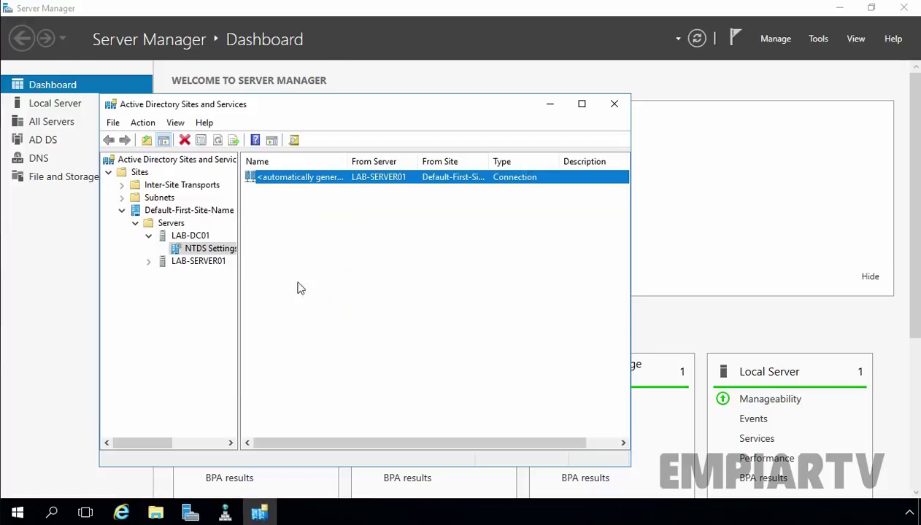
Check LAB-SERVER01's replication topology and replicate its connection from LAB-DC01.
{"action": "double_click", "coordinate": [197, 261]}
{"action": "left_click", "coordinate": [211, 274]}
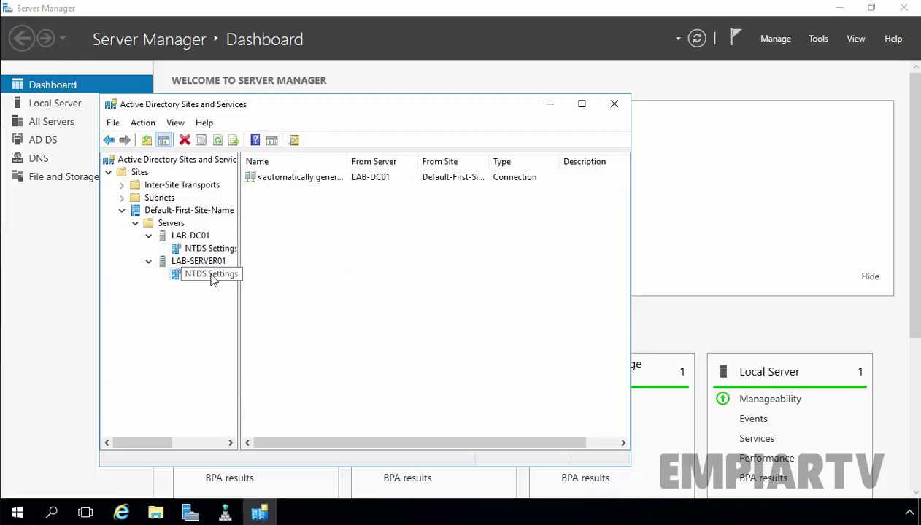
{"action": "right_click", "coordinate": [212, 279]}
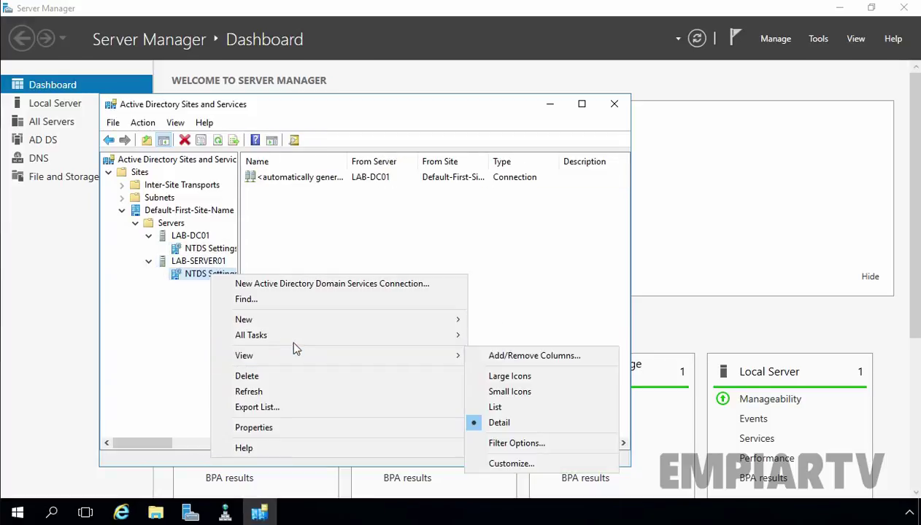
{"action": "mouse_move", "coordinate": [390, 343]}
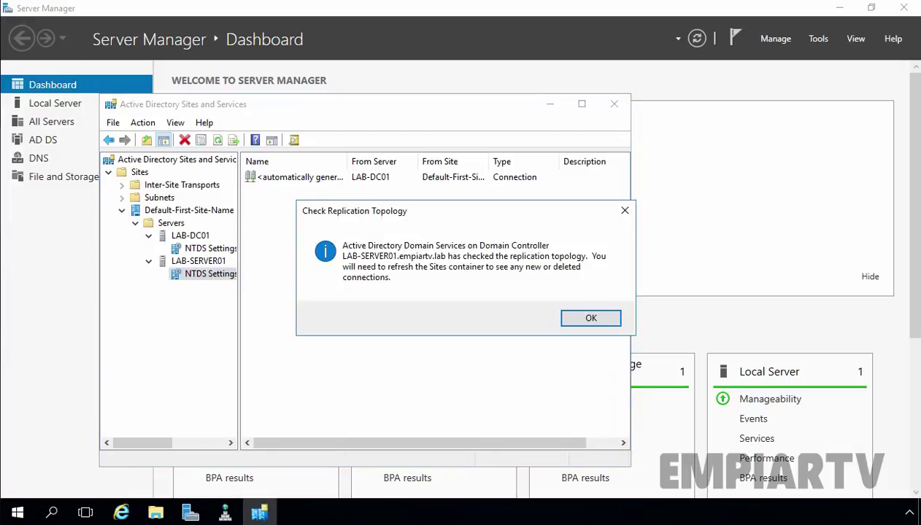
{"action": "left_click", "coordinate": [572, 322]}
{"action": "right_click", "coordinate": [297, 177]}
{"action": "left_click", "coordinate": [318, 204]}
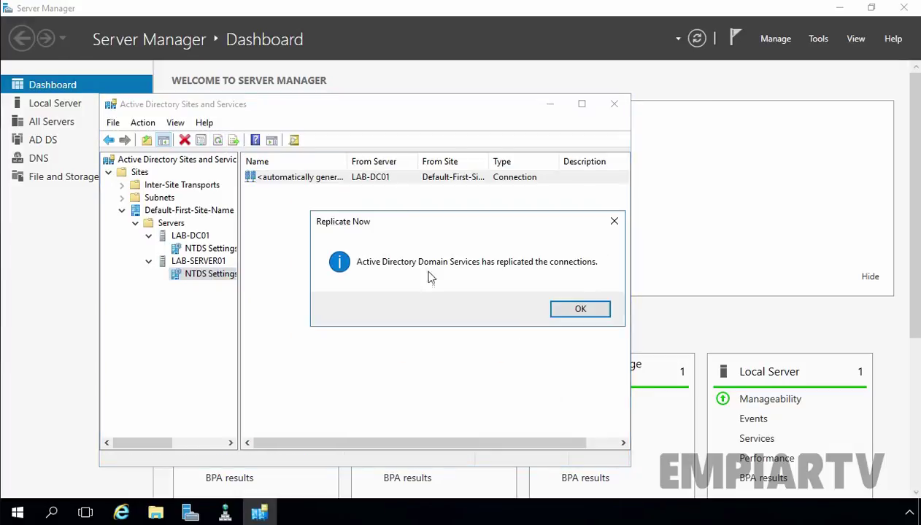
{"action": "left_click", "coordinate": [566, 308]}
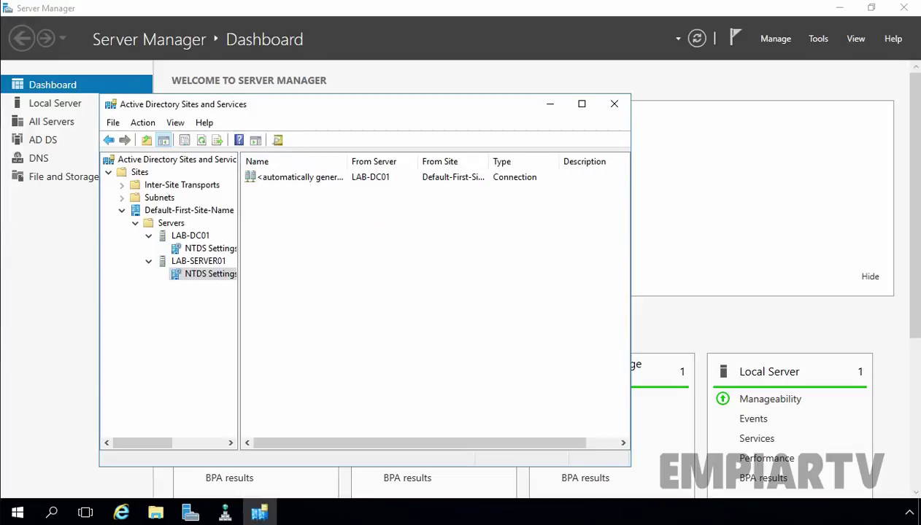
Refresh LAB-SERVER01 in DNS Manager and expand its forward lookup zones.
{"action": "left_click", "coordinate": [226, 514]}
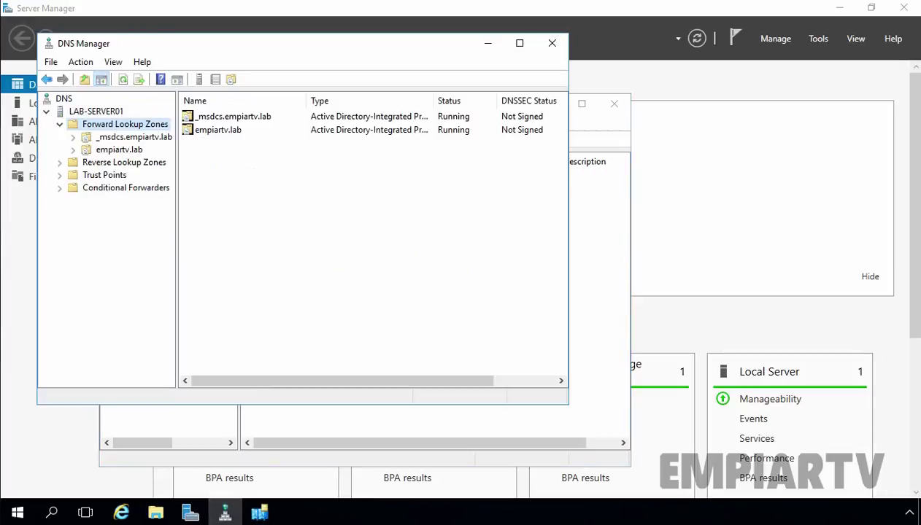
{"action": "left_click", "coordinate": [94, 111]}
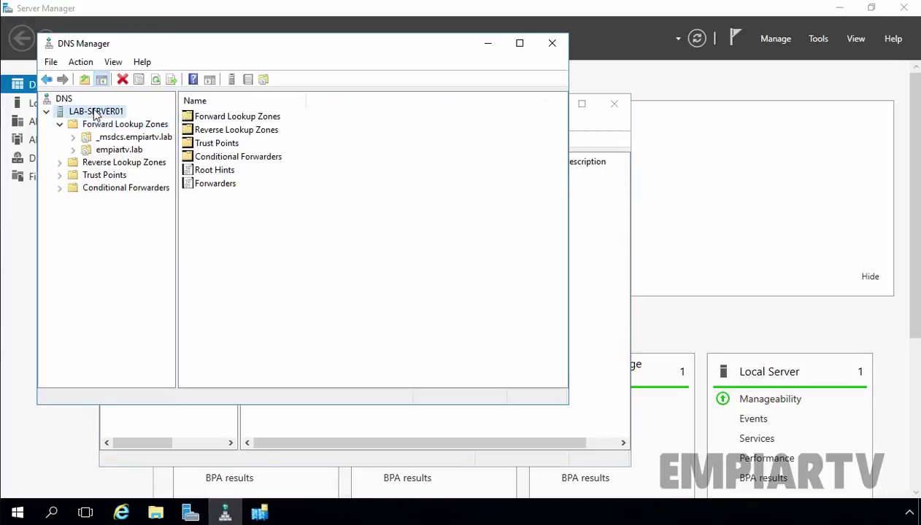
{"action": "left_click", "coordinate": [155, 79]}
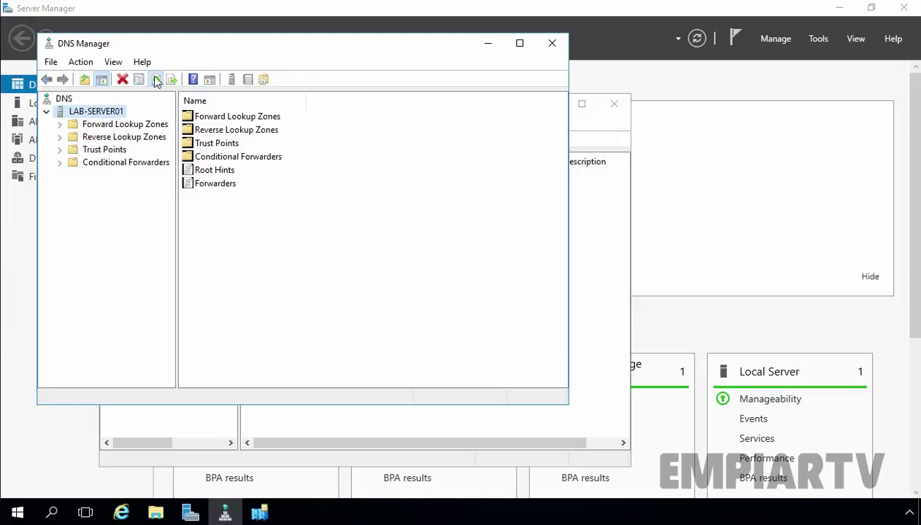
{"action": "double_click", "coordinate": [99, 125]}
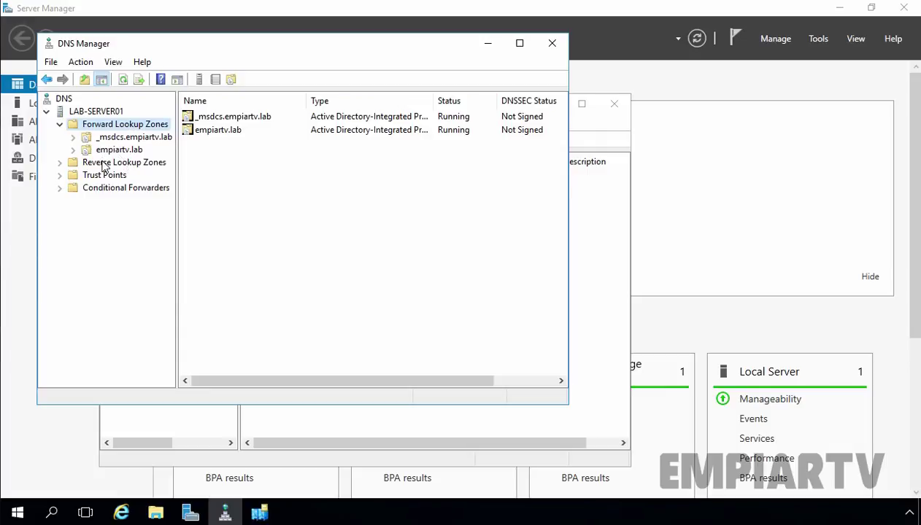
Restart LAB-SERVER01's DNS service and refresh until dnszone.com appears as Active Directory-Integrated.
{"action": "left_click", "coordinate": [80, 110]}
{"action": "right_click", "coordinate": [79, 112]}
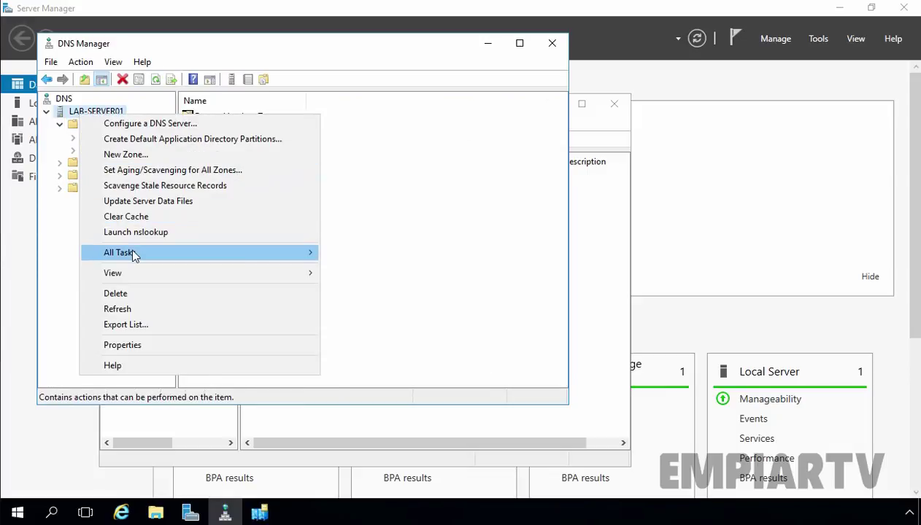
{"action": "mouse_move", "coordinate": [130, 249]}
{"action": "left_click", "coordinate": [369, 397]}
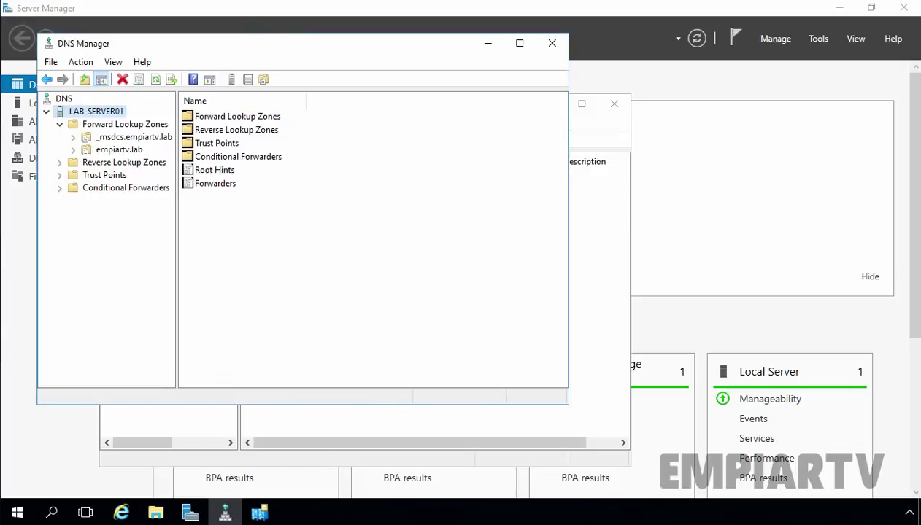
{"action": "left_click", "coordinate": [155, 79]}
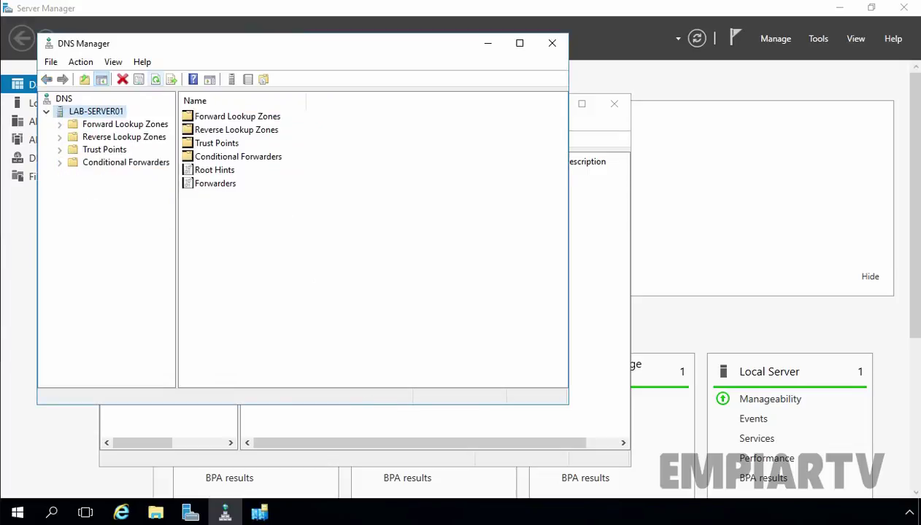
{"action": "double_click", "coordinate": [140, 127]}
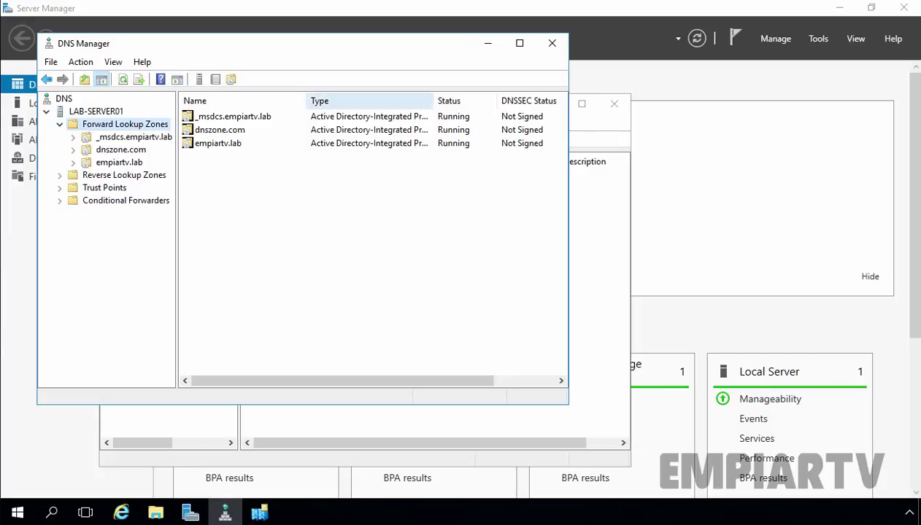
{"action": "double_click", "coordinate": [435, 101]}
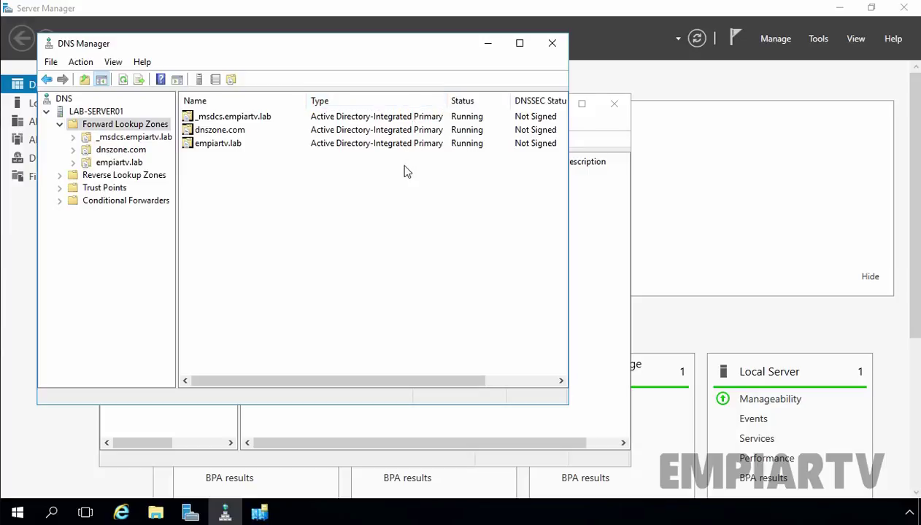
Select dnszone.com on LAB-SERVER01 and inspect its SOA and lab-dc01/lab-server01 NS records.
{"action": "left_click", "coordinate": [119, 151]}
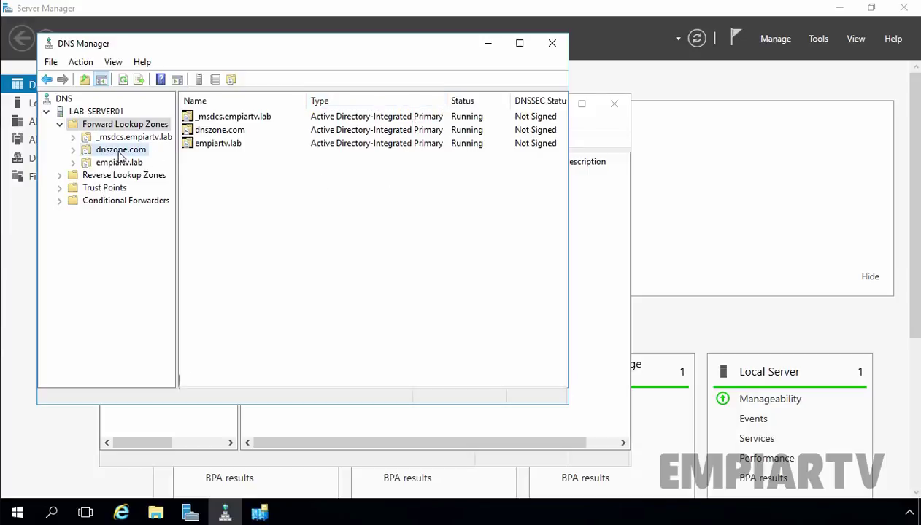
{"action": "right_click", "coordinate": [207, 169]}
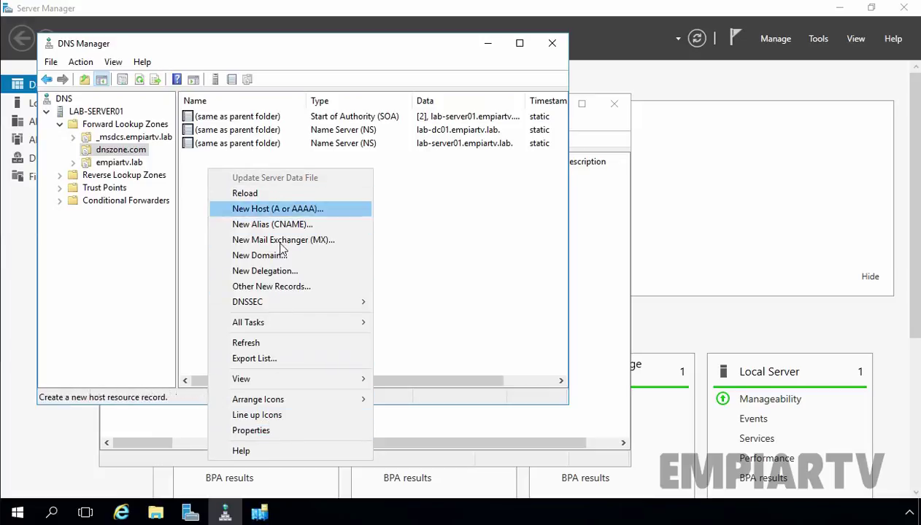
{"action": "left_click", "coordinate": [453, 249]}
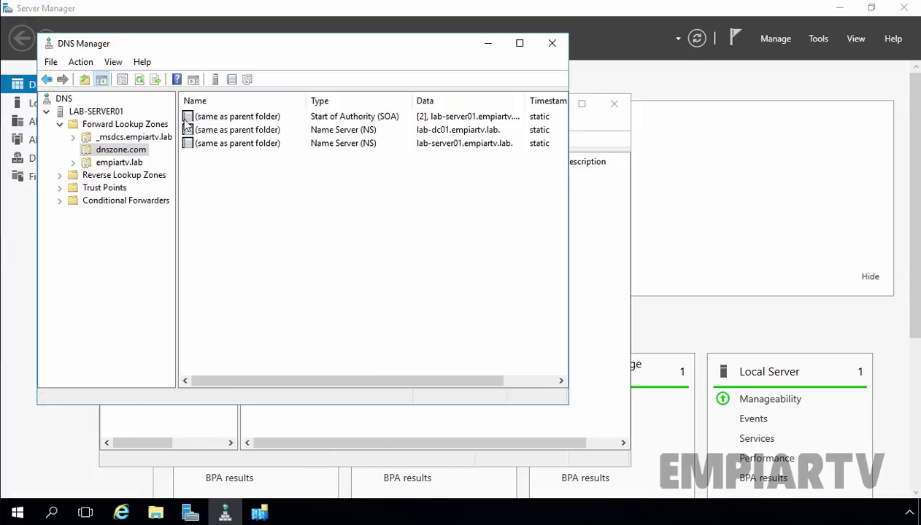
{"action": "left_click", "coordinate": [208, 149]}
{"action": "right_click", "coordinate": [208, 149]}
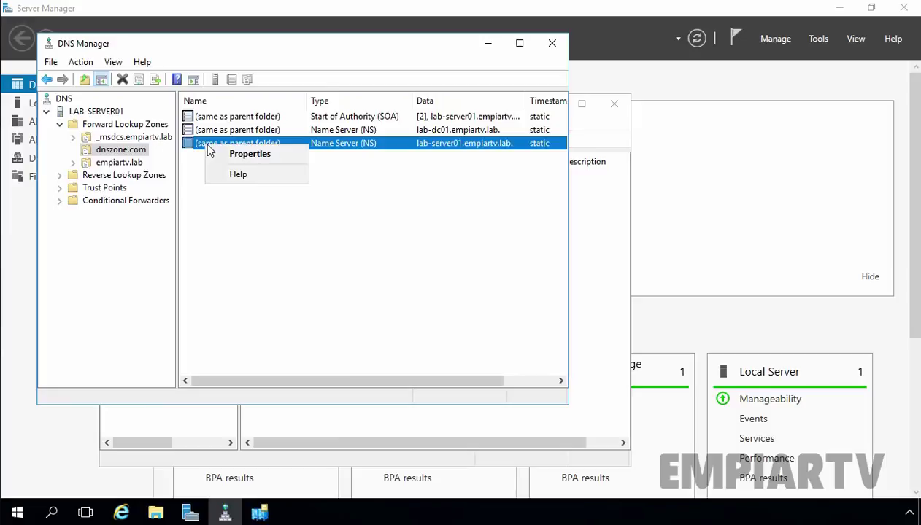
{"action": "left_click", "coordinate": [249, 240]}
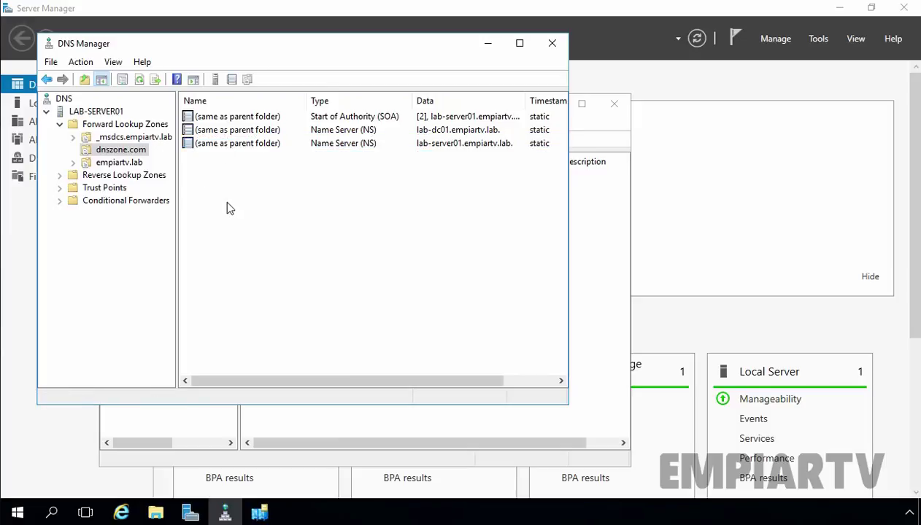